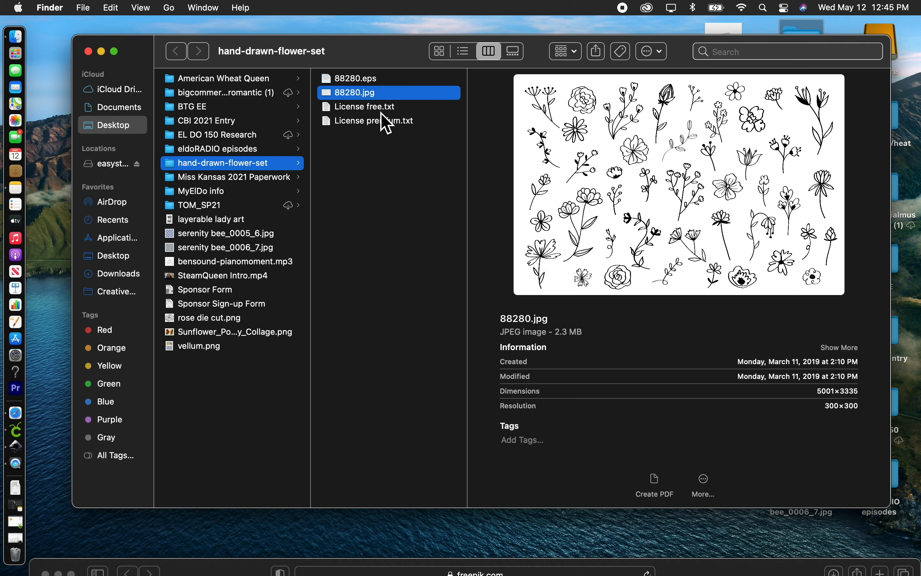
Step: Read the attribution terms in License free.txt and preview 88280.eps in the hand-drawn-flower-set folder
{"action": "left_click", "coordinate": [381, 110]}
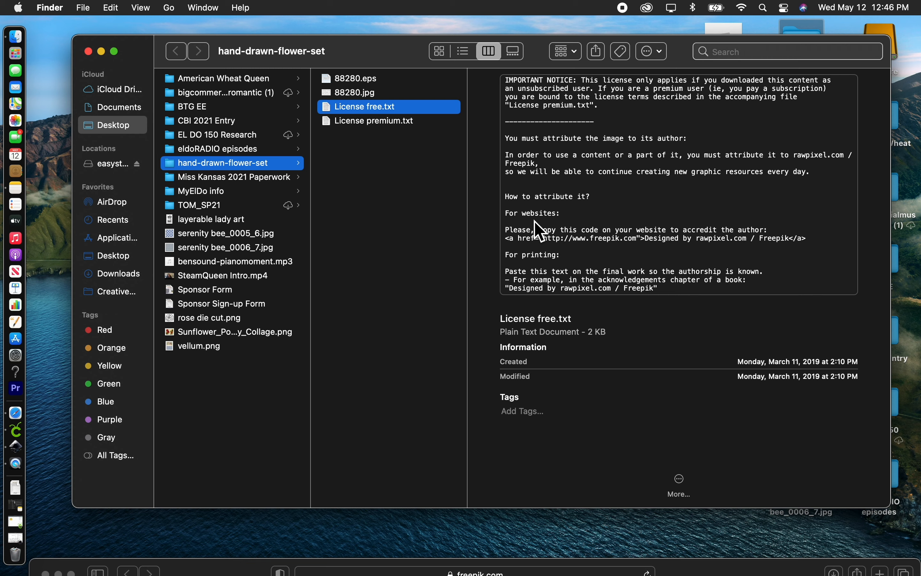
{"action": "scroll", "coordinate": [591, 216], "scroll_direction": "down", "scroll_amount": 2}
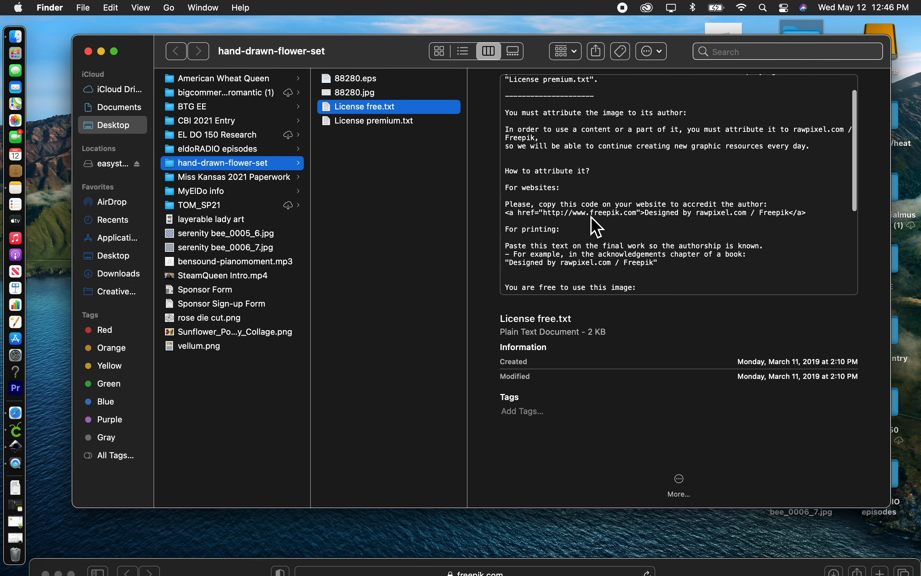
{"action": "scroll", "coordinate": [591, 217], "scroll_direction": "up", "scroll_amount": 2}
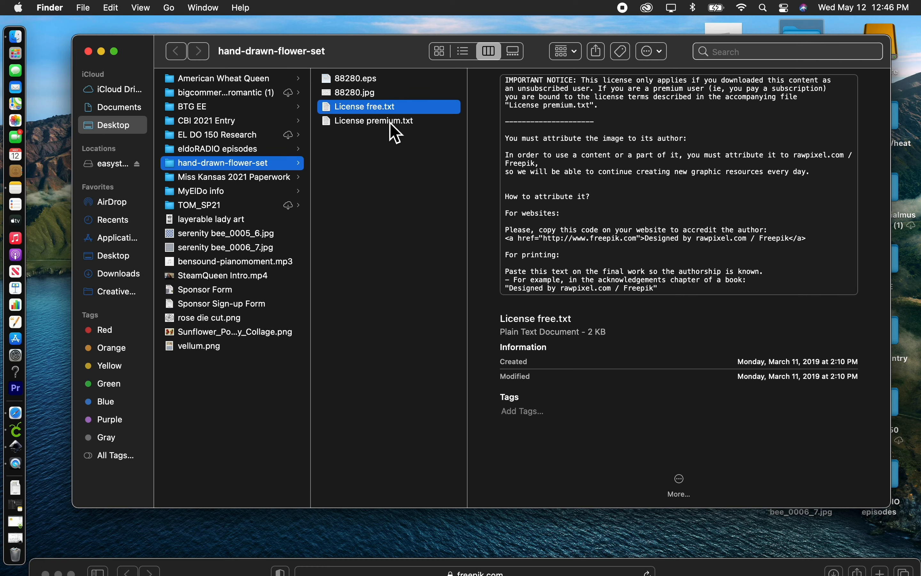
{"action": "left_click", "coordinate": [365, 84]}
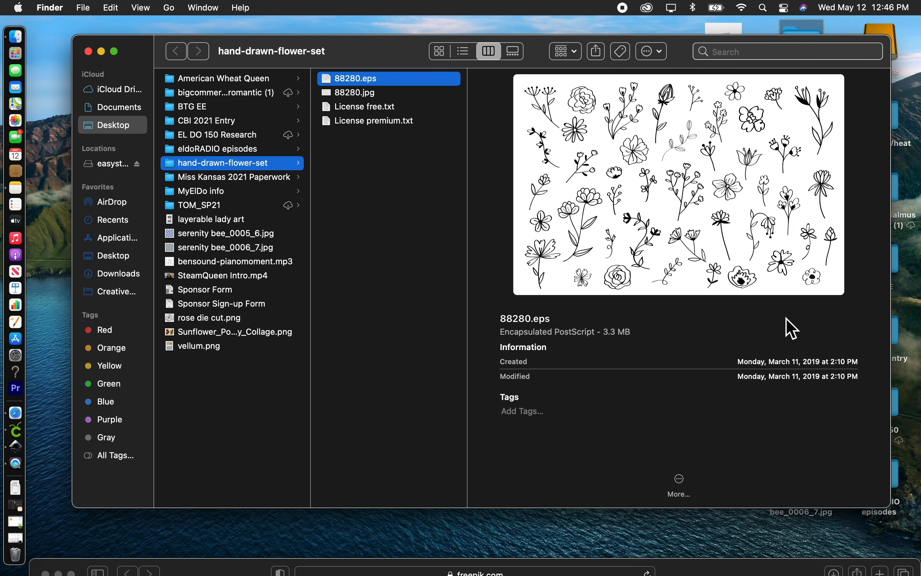
Step: Switch to Inkscape and examine the imported flower drawings and the Freepik attribution line beneath them
{"action": "left_click", "coordinate": [101, 51]}
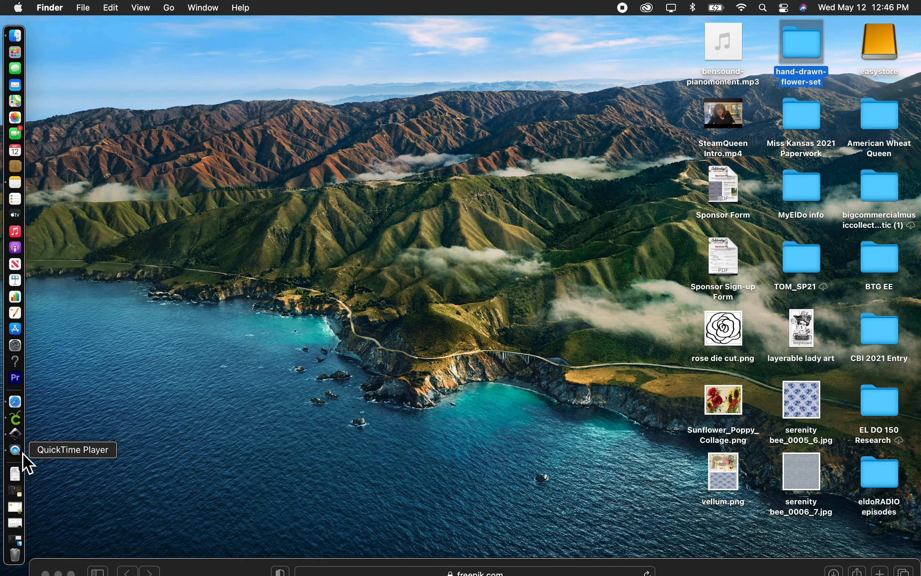
{"action": "left_click", "coordinate": [16, 435]}
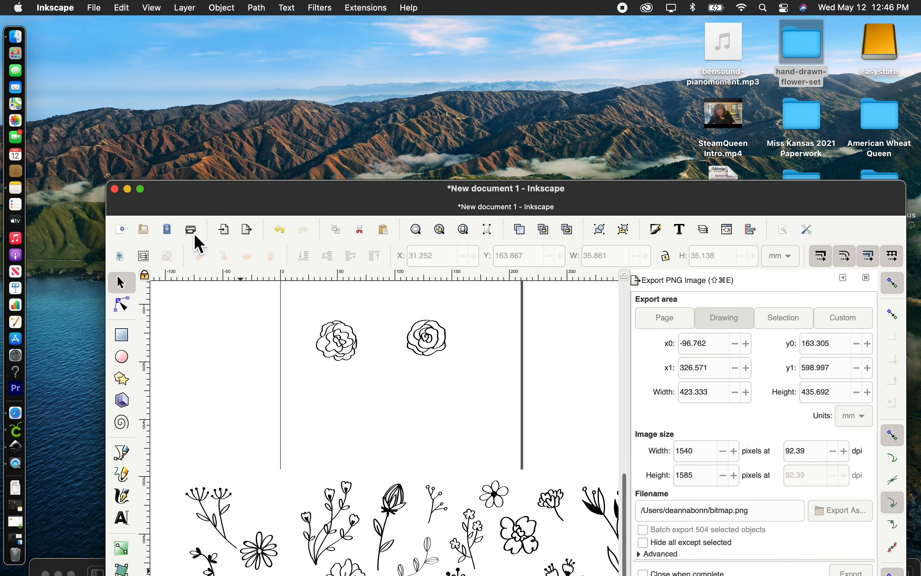
{"action": "scroll", "coordinate": [212, 202], "scroll_direction": "down", "scroll_amount": 10}
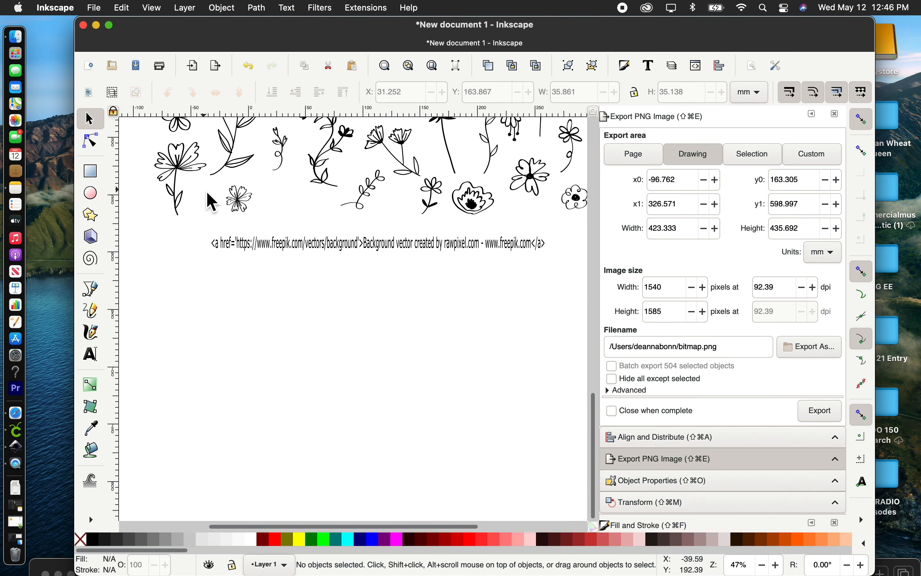
{"action": "scroll", "coordinate": [212, 201], "scroll_direction": "up", "scroll_amount": 5}
{"action": "scroll", "coordinate": [212, 202], "scroll_direction": "up", "scroll_amount": 1}
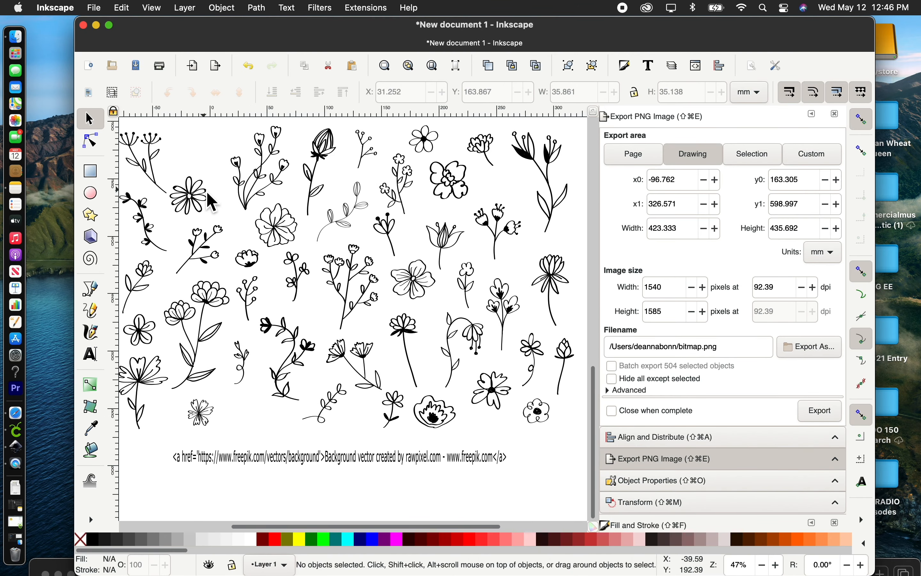
{"action": "scroll", "coordinate": [206, 192], "scroll_direction": "down", "scroll_amount": 1}
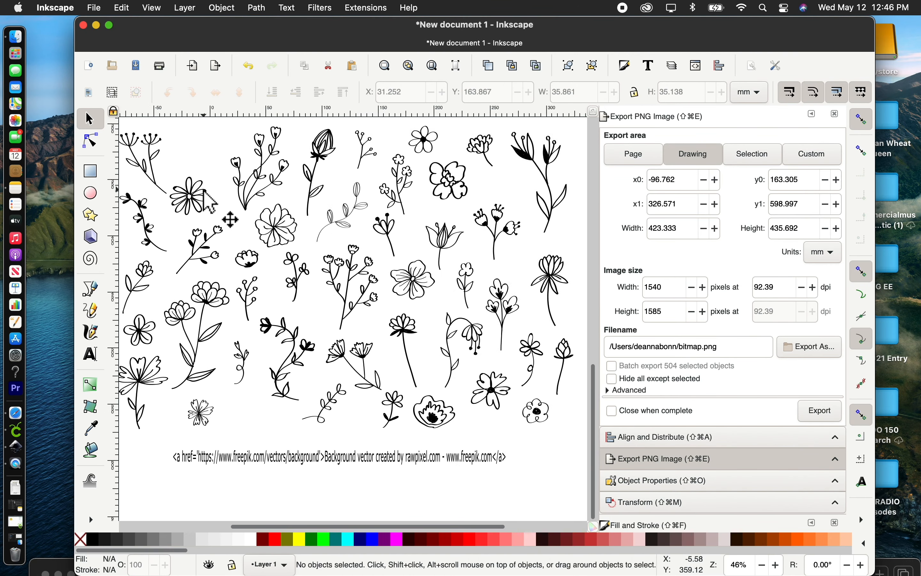
{"action": "scroll", "coordinate": [210, 195], "scroll_direction": "left", "scroll_amount": 1}
{"action": "scroll", "coordinate": [210, 198], "scroll_direction": "up", "scroll_amount": 1}
{"action": "scroll", "coordinate": [210, 198], "scroll_direction": "left", "scroll_amount": 1}
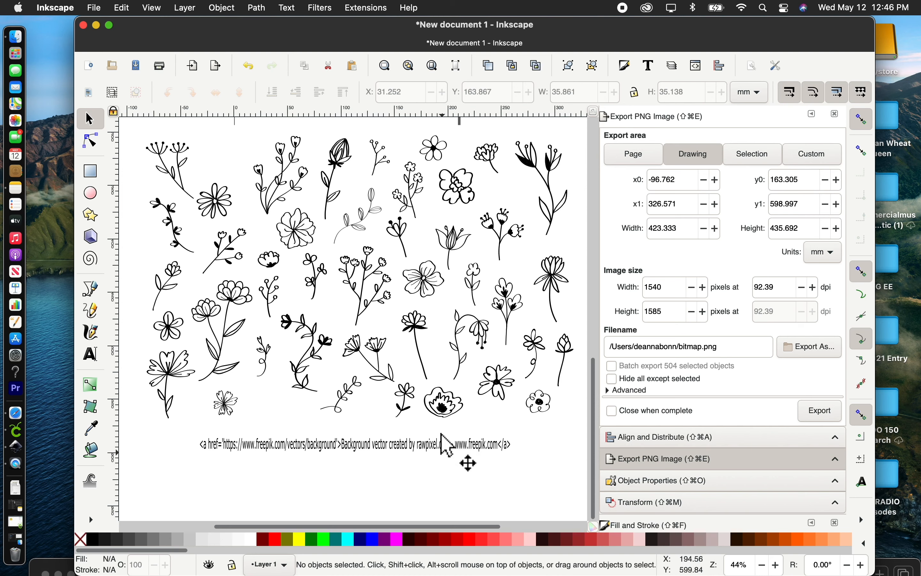
{"action": "left_click", "coordinate": [329, 462]}
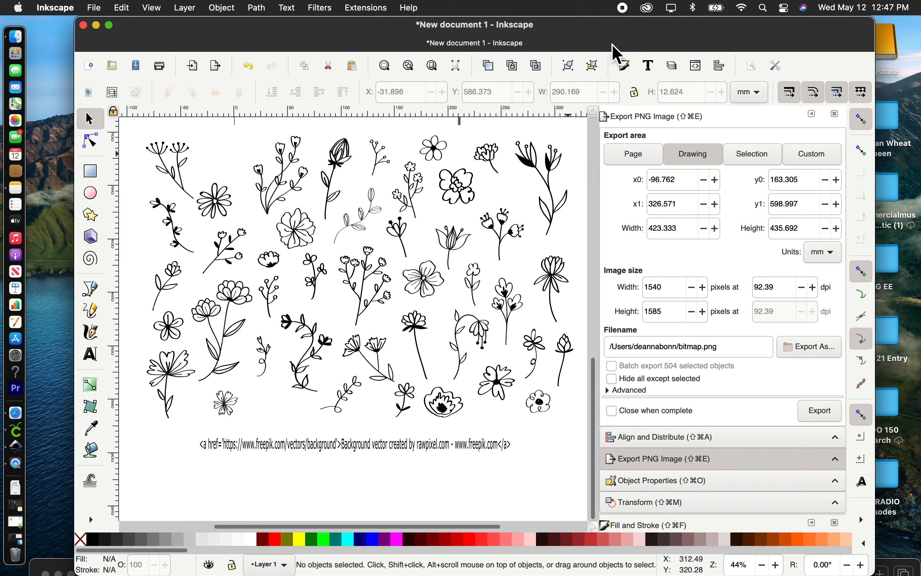
{"action": "left_click_drag", "start_coordinate": [610, 41], "coordinate": [616, 13]}
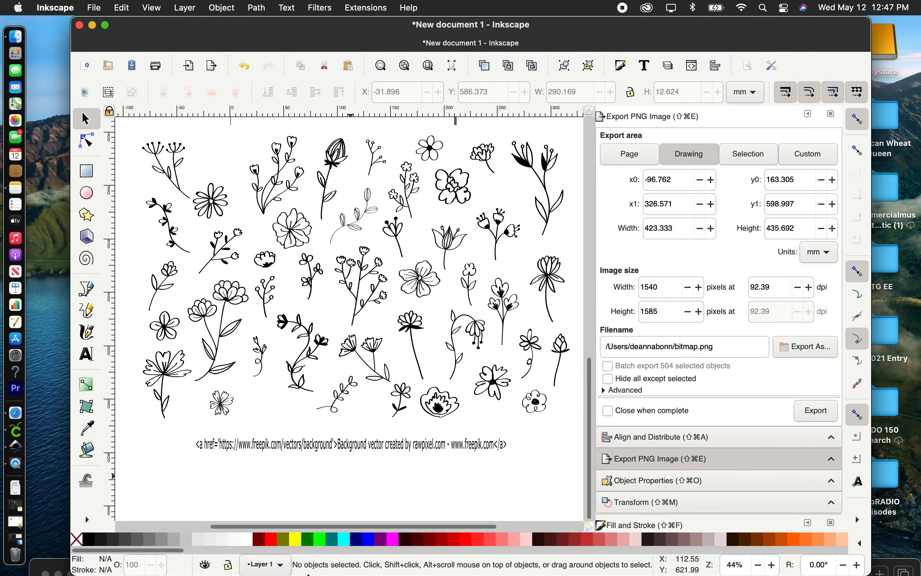
Step: Select all the flower drawings below the page and group them
{"action": "scroll", "coordinate": [352, 304], "scroll_direction": "up", "scroll_amount": 5}
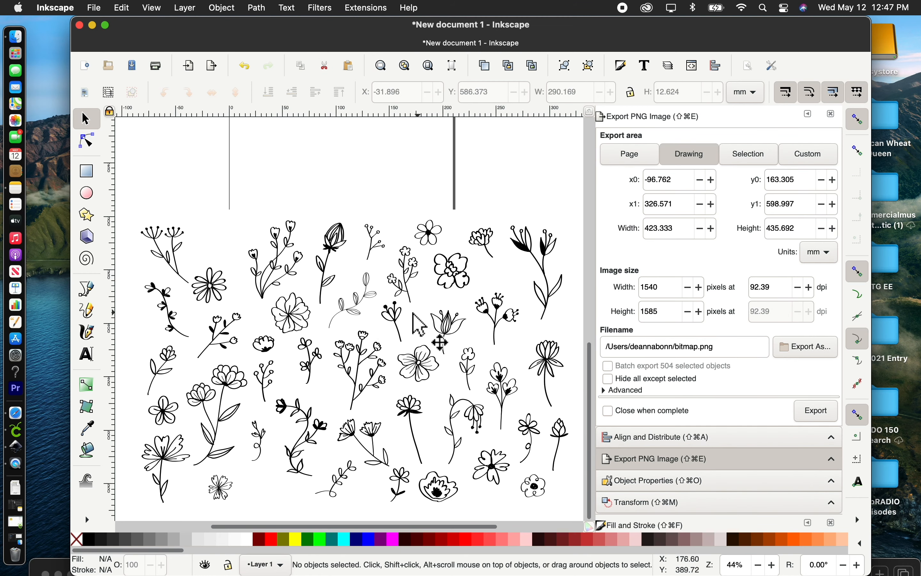
{"action": "mouse_move", "coordinate": [132, 195]}
{"action": "left_mouse_down"}
{"action": "mouse_move", "coordinate": [164, 228]}
{"action": "mouse_move", "coordinate": [549, 453]}
{"action": "mouse_move", "coordinate": [577, 513]}
{"action": "left_mouse_up"}
{"action": "left_click", "coordinate": [565, 69]}
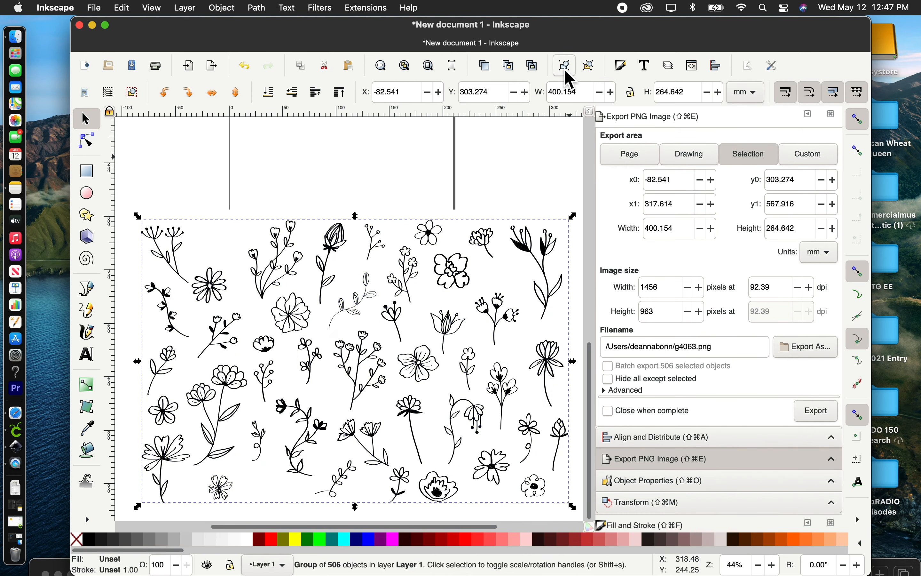
Step: Move the grouped flowers up to about X -85 mm, Y 276 mm and ungroup them into separate paths
{"action": "left_click", "coordinate": [454, 275]}
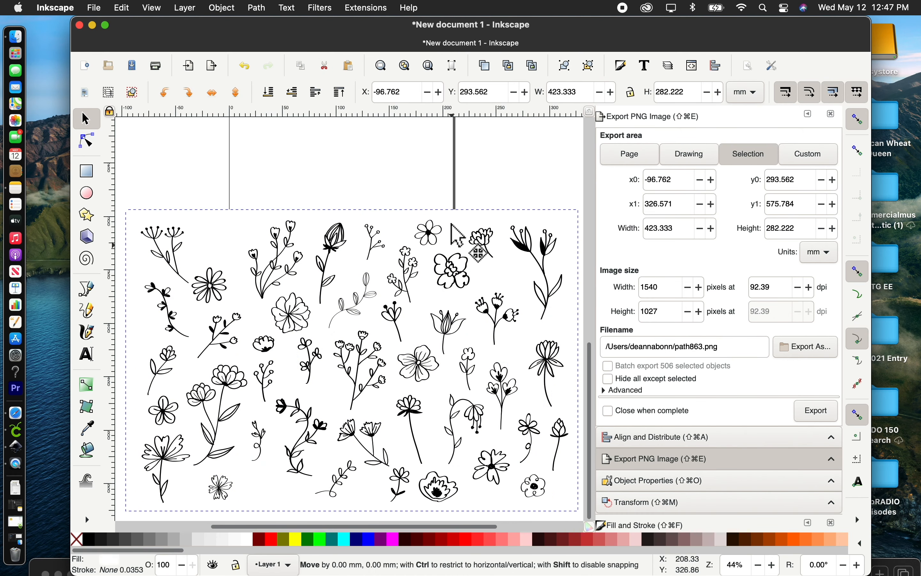
{"action": "left_click_drag", "start_coordinate": [455, 268], "coordinate": [455, 237]}
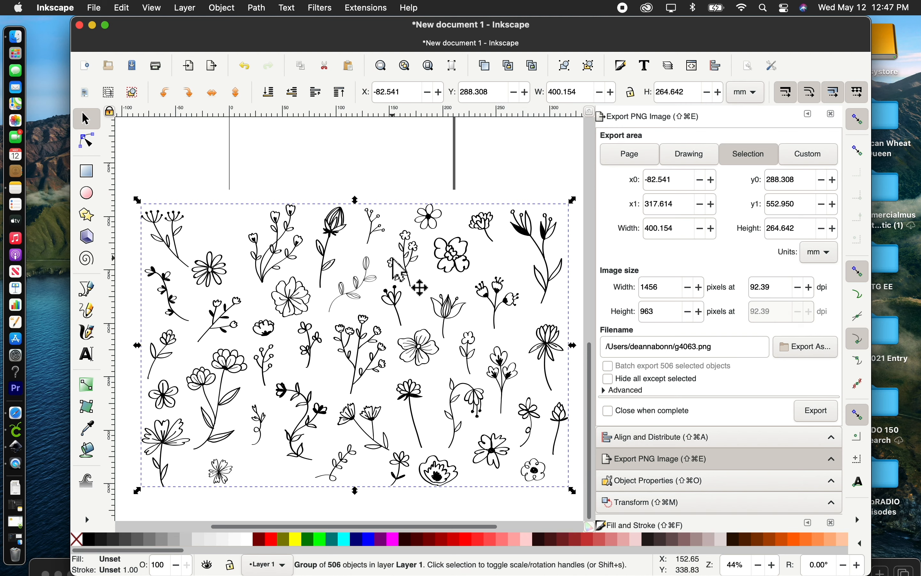
{"action": "left_click", "coordinate": [489, 224]}
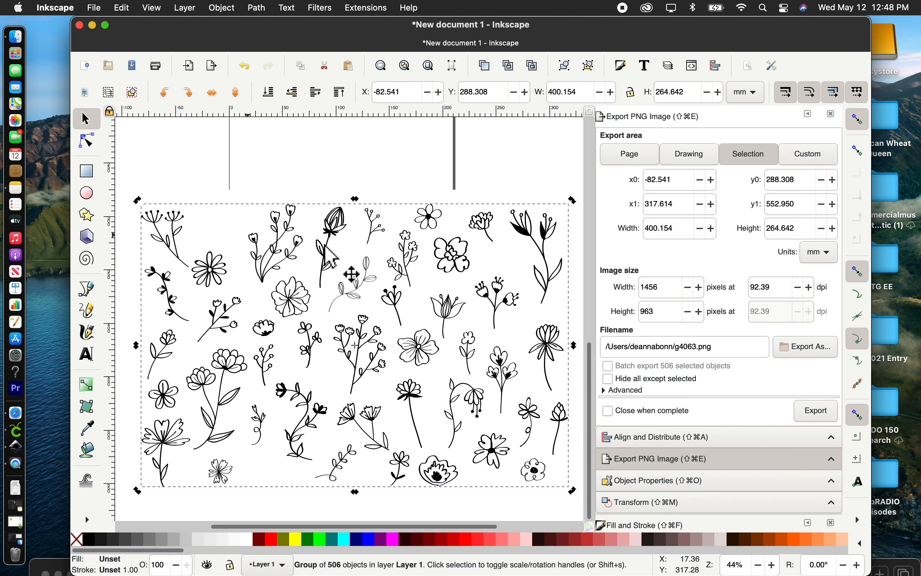
{"action": "left_click_drag", "start_coordinate": [327, 249], "coordinate": [330, 216]}
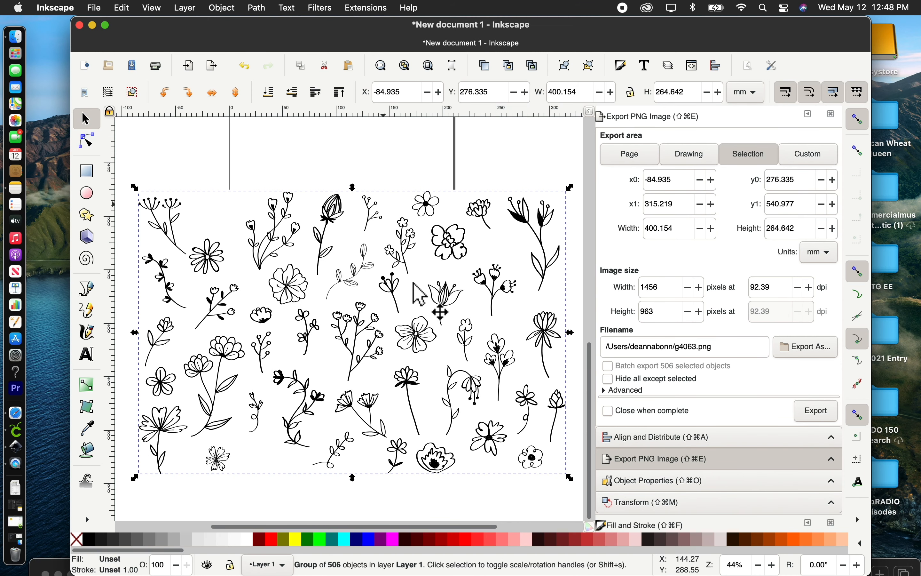
{"action": "left_click", "coordinate": [595, 71]}
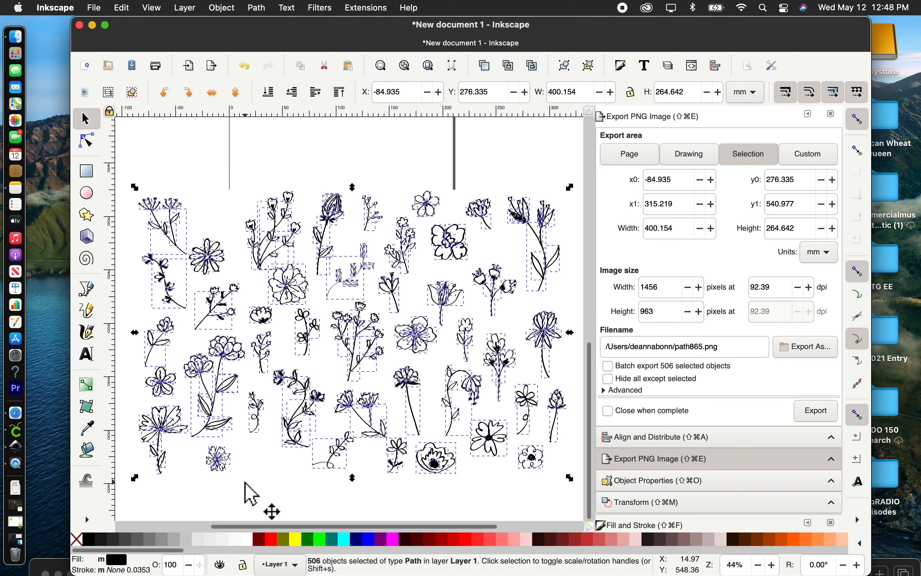
{"action": "left_click", "coordinate": [366, 464]}
Step: Try moving one leafy piece of the small sprig in the lowest row of flowers, and undo the move
{"action": "left_click", "coordinate": [345, 459]}
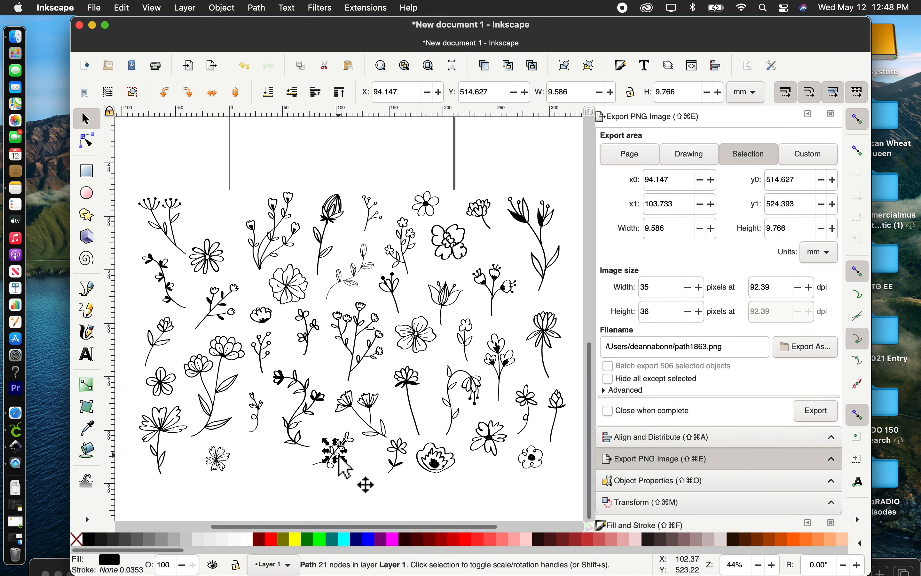
{"action": "left_click_drag", "start_coordinate": [345, 459], "coordinate": [355, 471]}
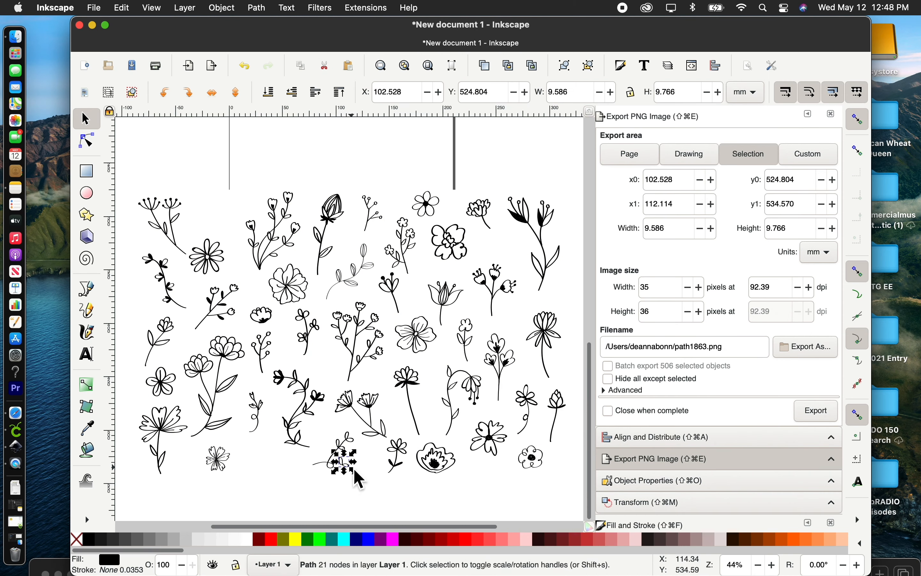
{"action": "left_click", "coordinate": [251, 70]}
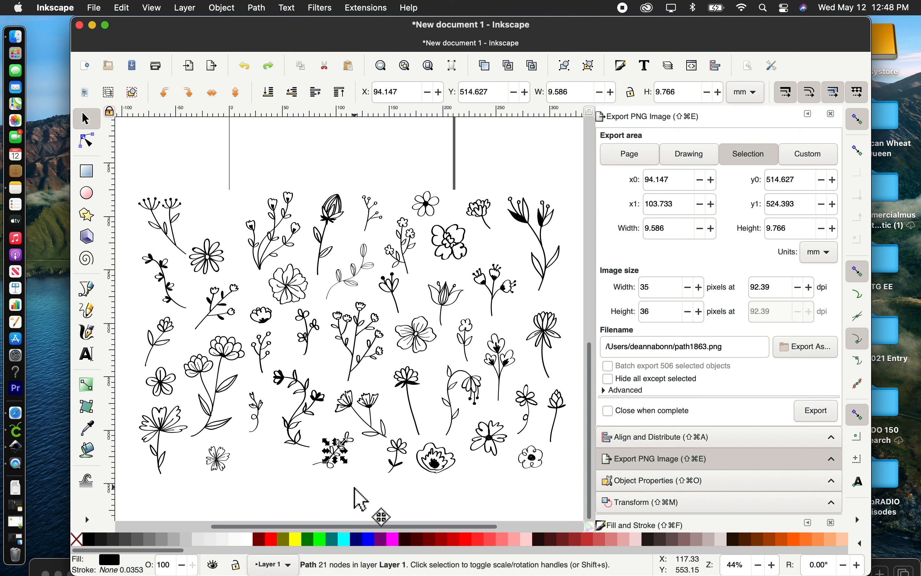
Step: Move the white background rectangle clear of the flowers, to about X 426 mm, Y 259 mm
{"action": "left_click", "coordinate": [344, 488]}
{"action": "left_click_drag", "start_coordinate": [341, 475], "coordinate": [365, 510]}
{"action": "left_click", "coordinate": [371, 514]}
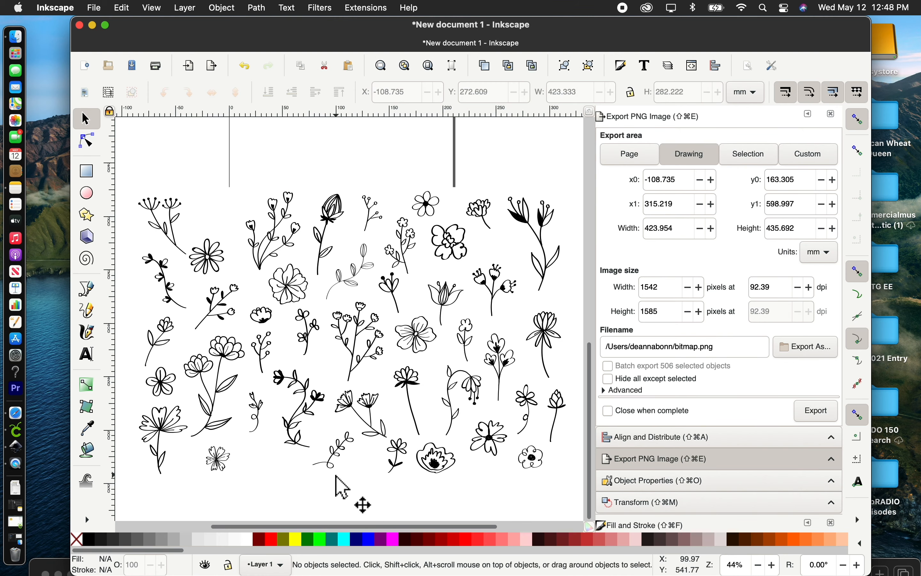
{"action": "left_click_drag", "start_coordinate": [331, 472], "coordinate": [237, 457]}
{"action": "scroll", "coordinate": [238, 459], "scroll_direction": "left", "scroll_amount": 10}
{"action": "scroll", "coordinate": [237, 461], "scroll_direction": "left", "scroll_amount": 2}
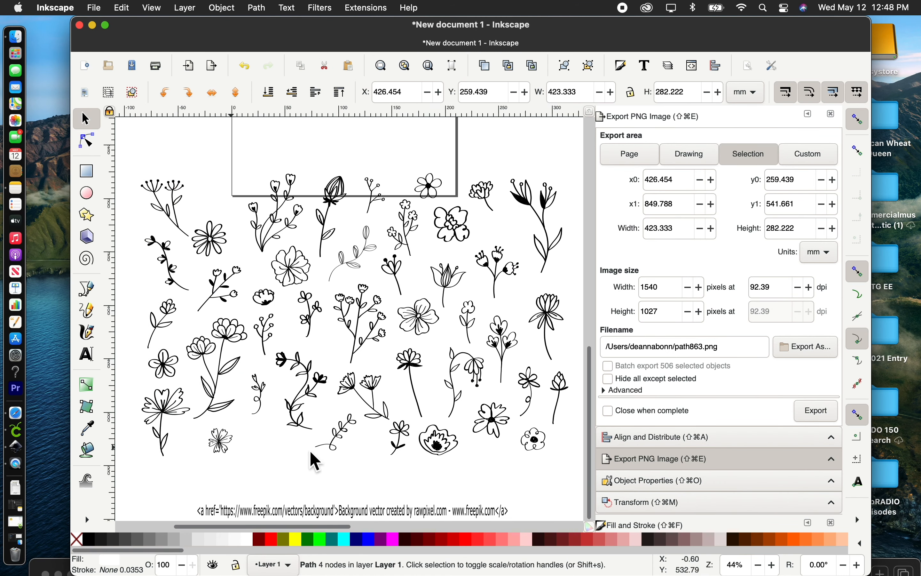
Step: Group the four pieces of the small leafy sprig in the lowest row and move it beside the page, to about X 217 mm, Y 227 mm
{"action": "left_click", "coordinate": [339, 441]}
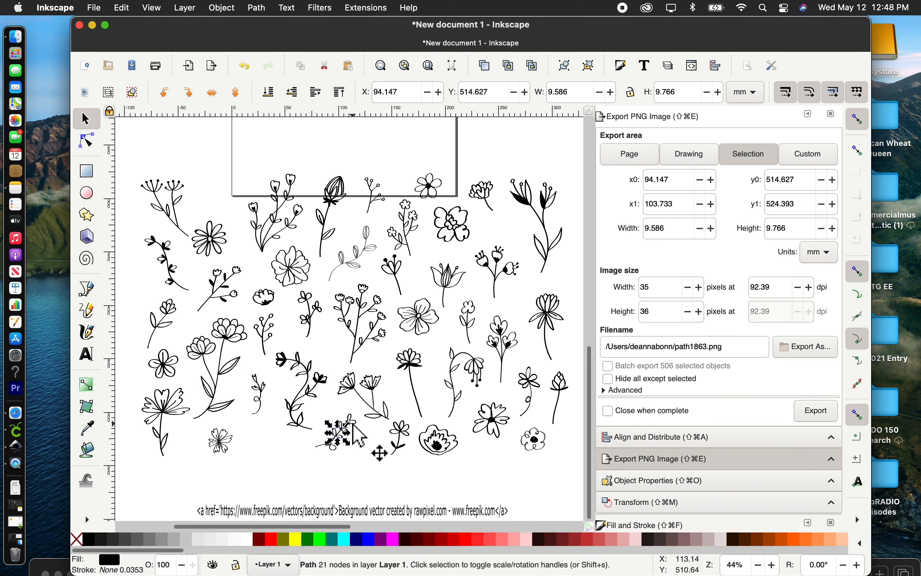
{"action": "left_click", "coordinate": [351, 422]}
{"action": "left_click", "coordinate": [335, 444]}
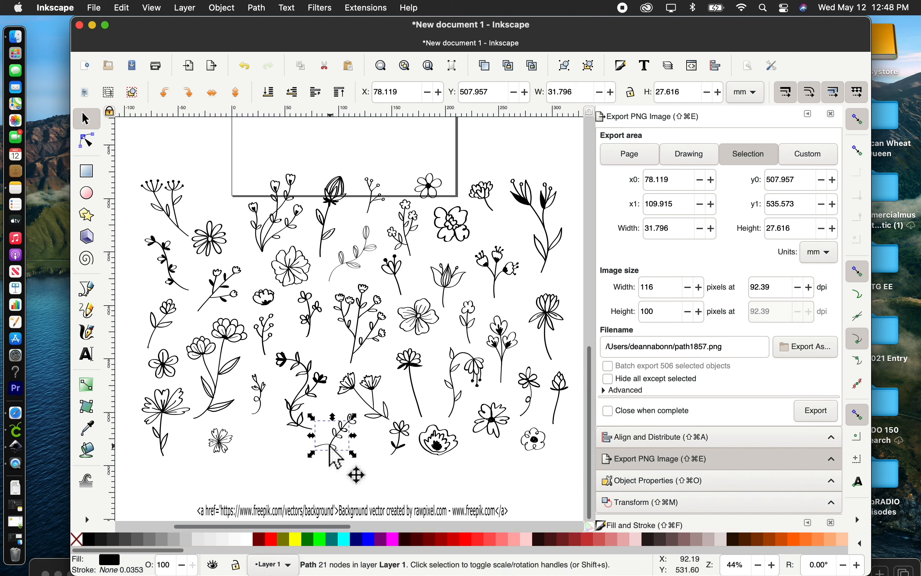
{"action": "left_click", "coordinate": [366, 472]}
{"action": "left_click_drag", "start_coordinate": [365, 471], "coordinate": [305, 410]}
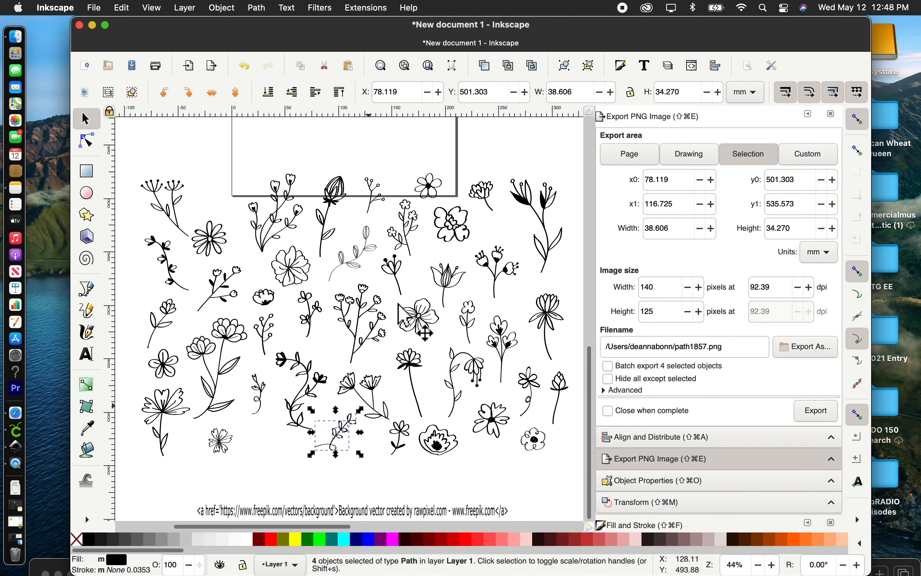
{"action": "left_click", "coordinate": [565, 68]}
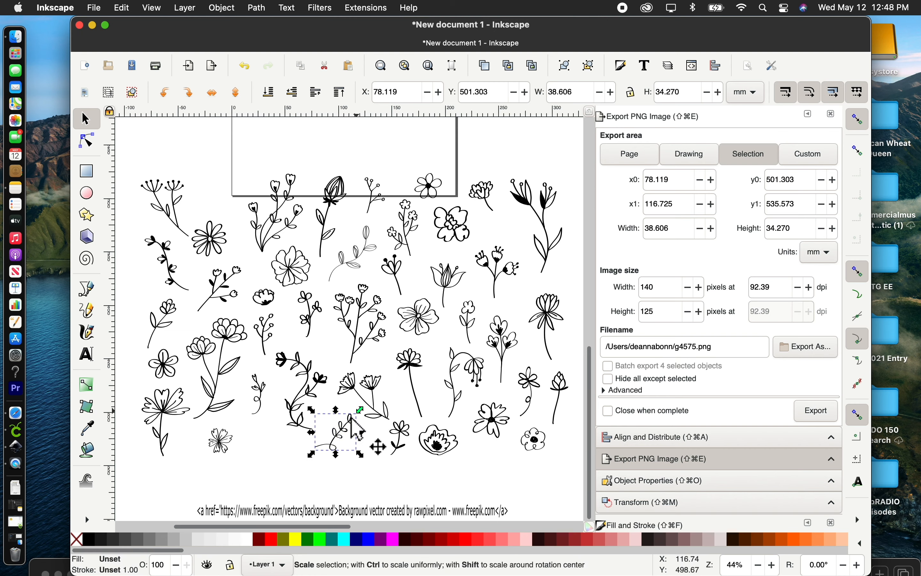
{"action": "left_click_drag", "start_coordinate": [343, 438], "coordinate": [497, 157]}
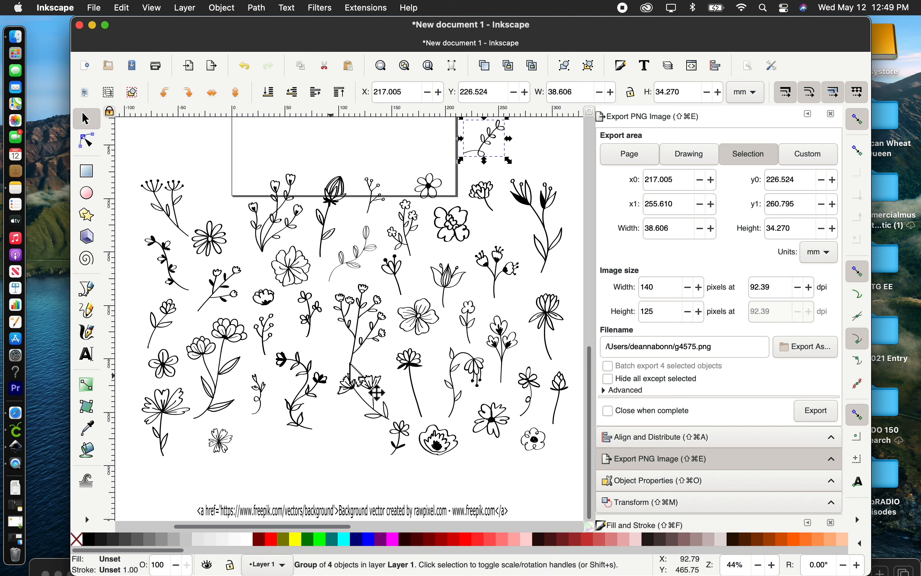
Step: Select the right-hand rose group on the page and fit the view to it for a close look
{"action": "scroll", "coordinate": [356, 375], "scroll_direction": "up", "scroll_amount": 5}
{"action": "scroll", "coordinate": [356, 376], "scroll_direction": "right", "scroll_amount": 1}
{"action": "scroll", "coordinate": [358, 366], "scroll_direction": "up", "scroll_amount": 1}
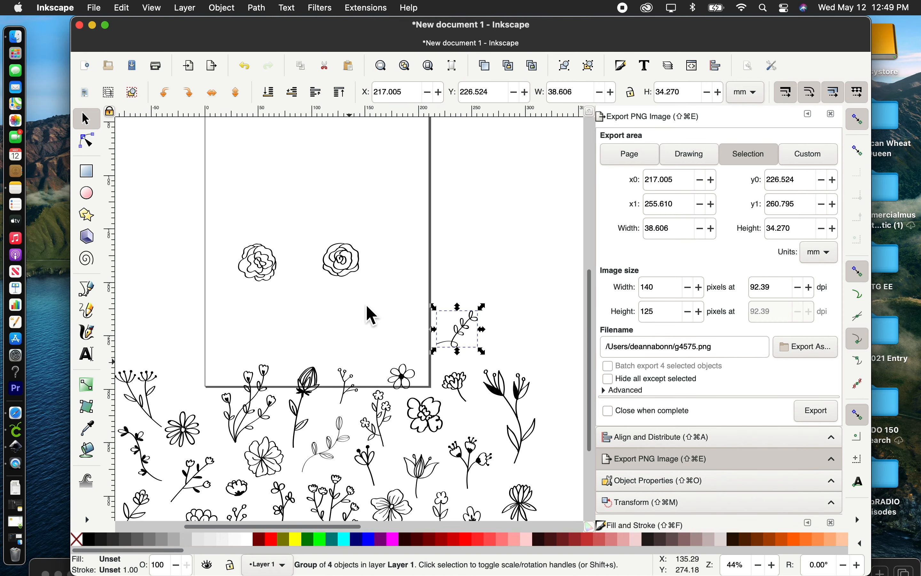
{"action": "left_click", "coordinate": [380, 216]}
{"action": "left_click_drag", "start_coordinate": [382, 224], "coordinate": [310, 293]}
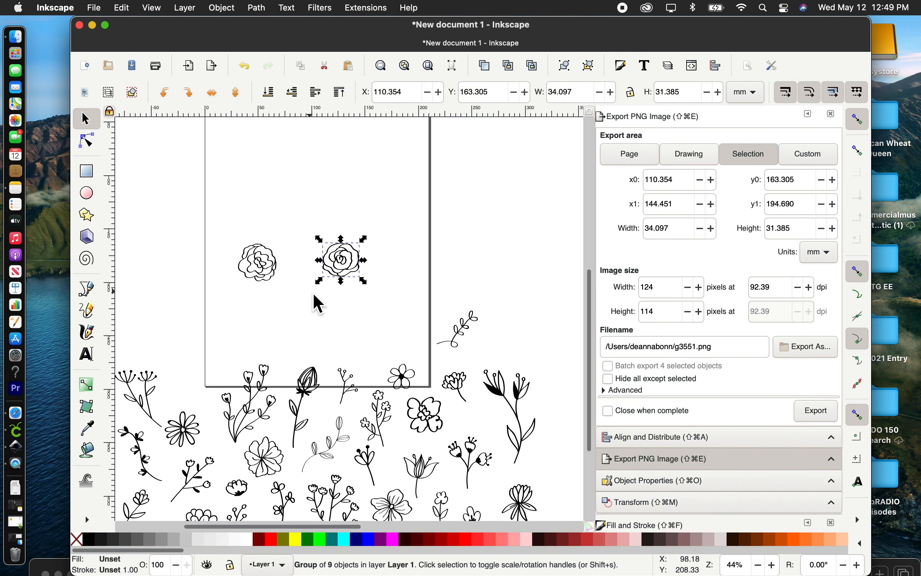
{"action": "left_click", "coordinate": [224, 226]}
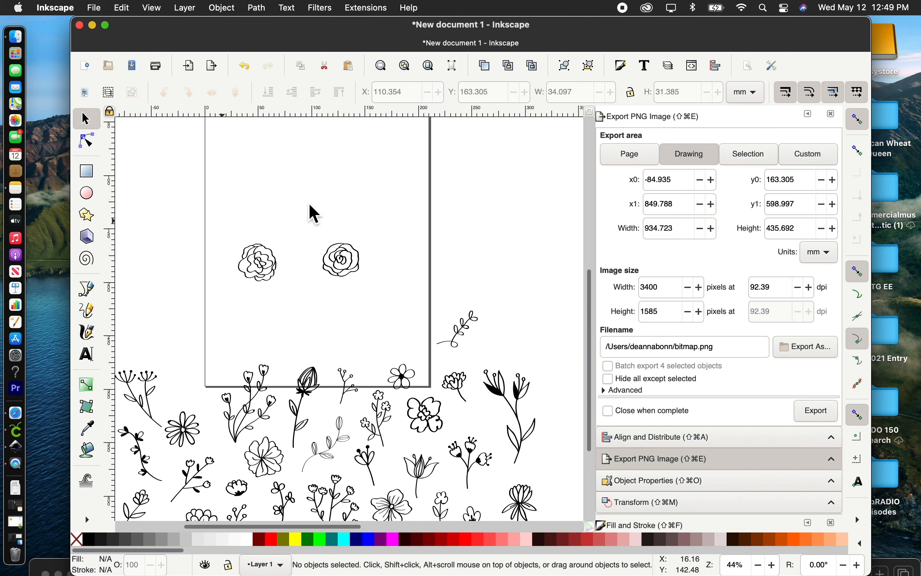
{"action": "scroll", "coordinate": [322, 286], "scroll_direction": "down", "scroll_amount": 1}
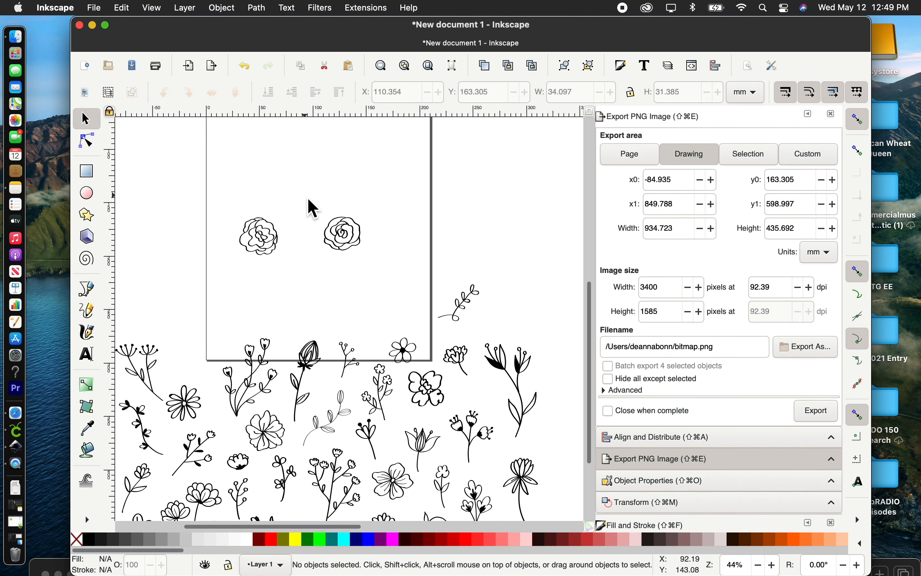
{"action": "left_click_drag", "start_coordinate": [304, 196], "coordinate": [379, 276]}
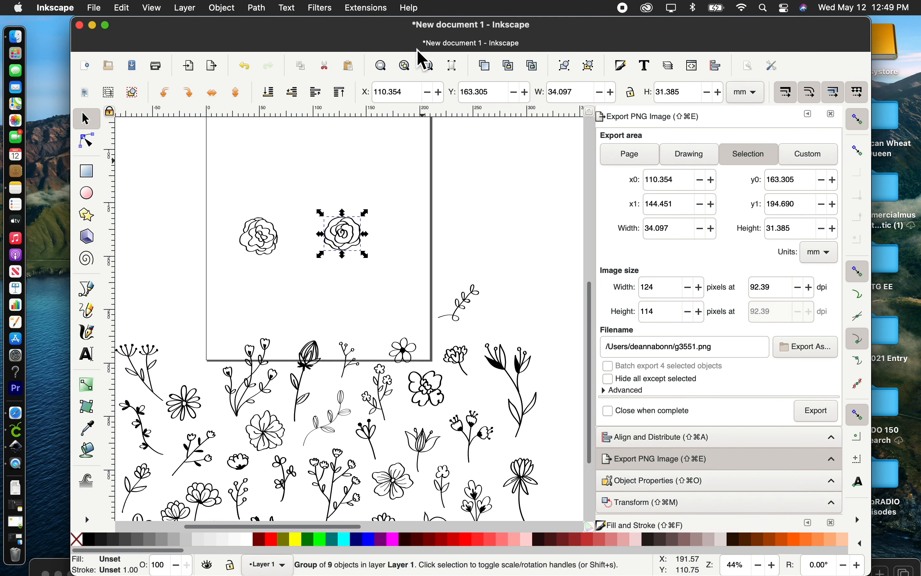
{"action": "left_click", "coordinate": [378, 68]}
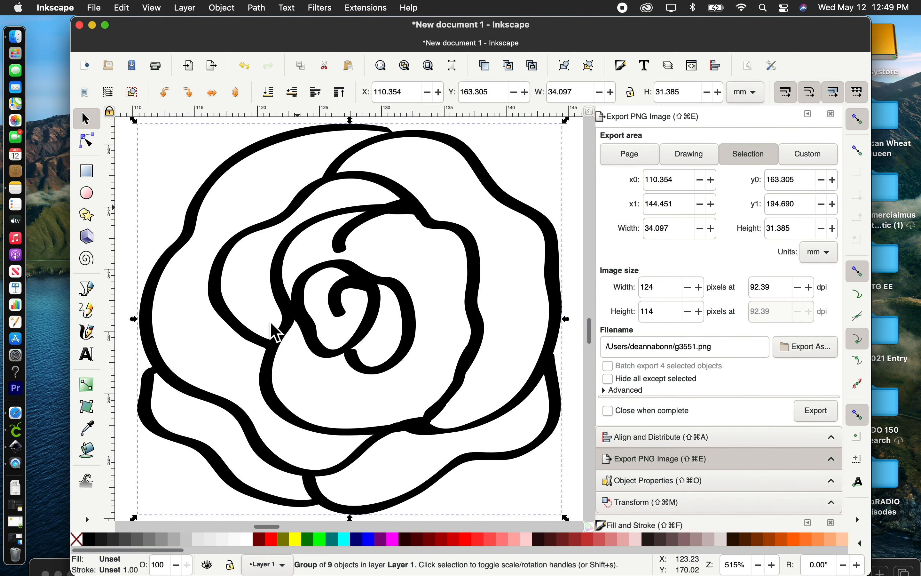
Step: Uncover the desktop, switch to Finder's hand-drawn-flower-set folder and open the original 88280.eps in Preview
{"action": "left_click_drag", "start_coordinate": [668, 34], "coordinate": [508, 26]}
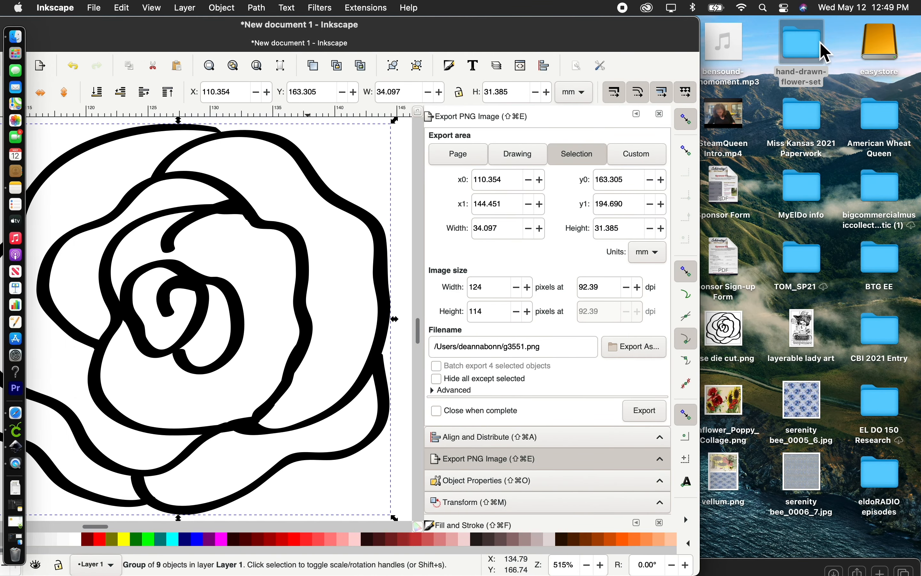
{"action": "double_click", "coordinate": [824, 51]}
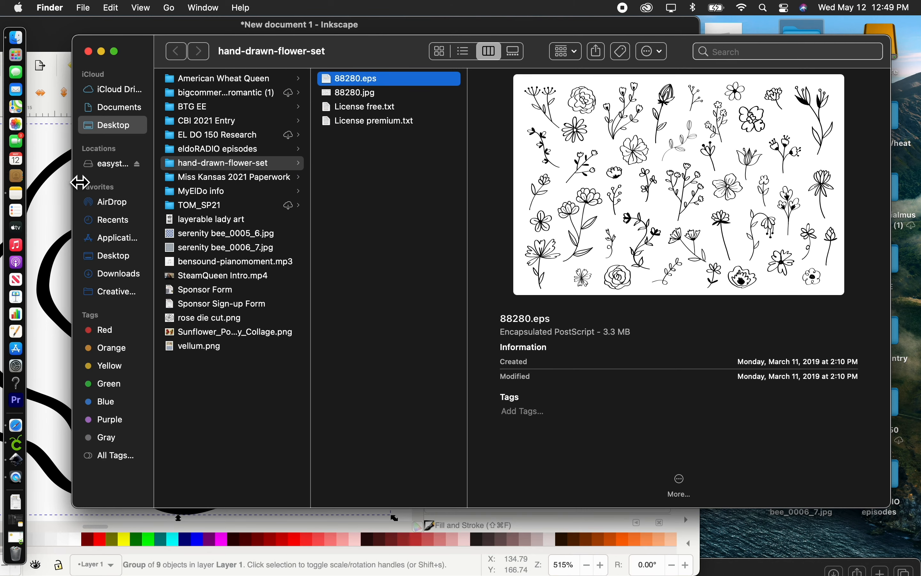
{"action": "left_click_drag", "start_coordinate": [80, 183], "coordinate": [263, 184]}
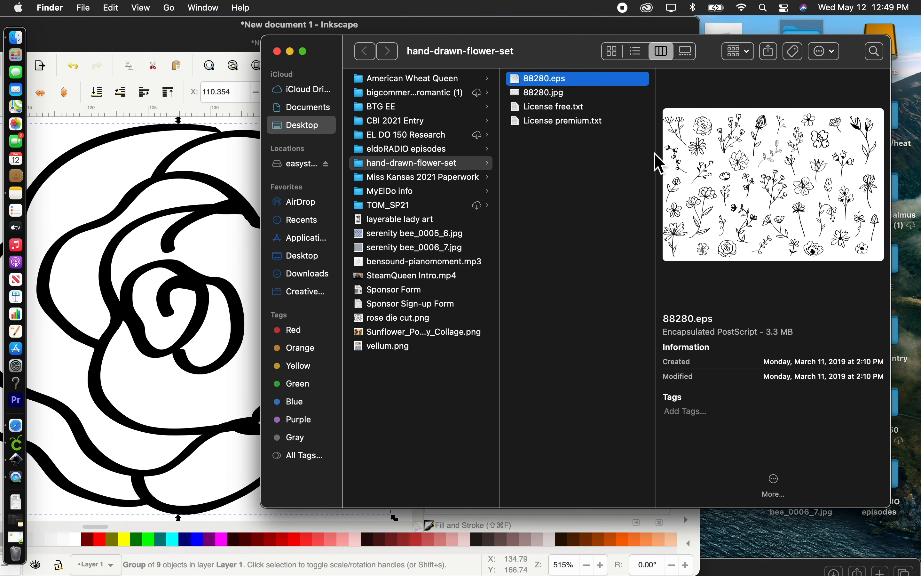
{"action": "left_click_drag", "start_coordinate": [662, 162], "coordinate": [457, 148]}
{"action": "double_click", "coordinate": [695, 154]}
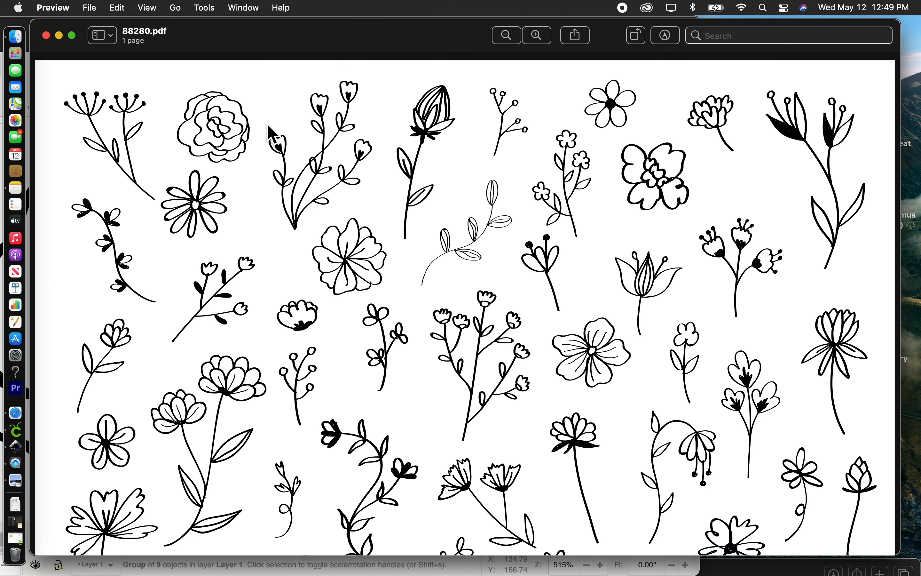
Step: Examine the rose in the lowest row of the original flower artwork up close, and close the file and its folder window
{"action": "scroll", "coordinate": [396, 182], "scroll_direction": "down", "scroll_amount": 5}
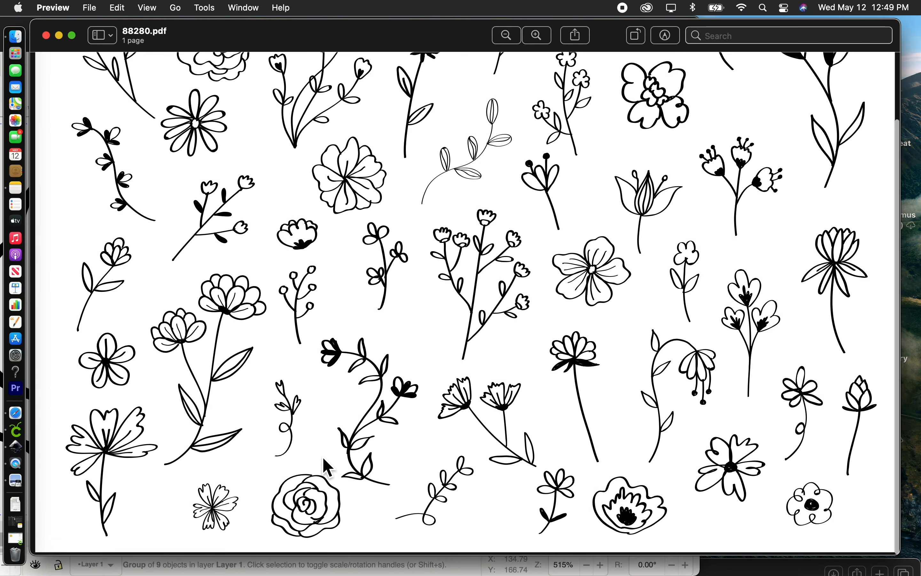
{"action": "scroll", "coordinate": [323, 458], "scroll_direction": "up", "scroll_amount": 5}
{"action": "scroll", "coordinate": [328, 467], "scroll_direction": "down", "scroll_amount": 5}
{"action": "scroll", "coordinate": [328, 469], "scroll_direction": "up", "scroll_amount": 3}
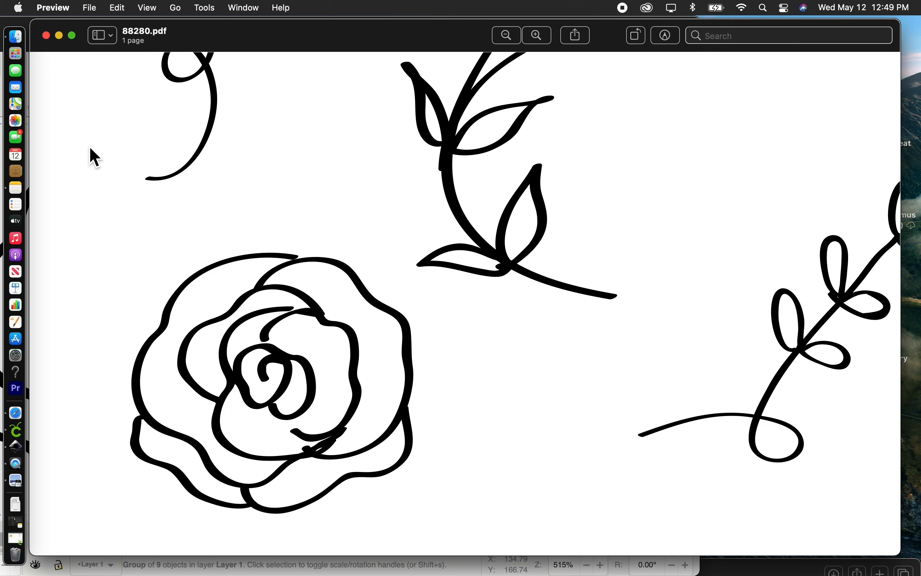
{"action": "left_click", "coordinate": [46, 35]}
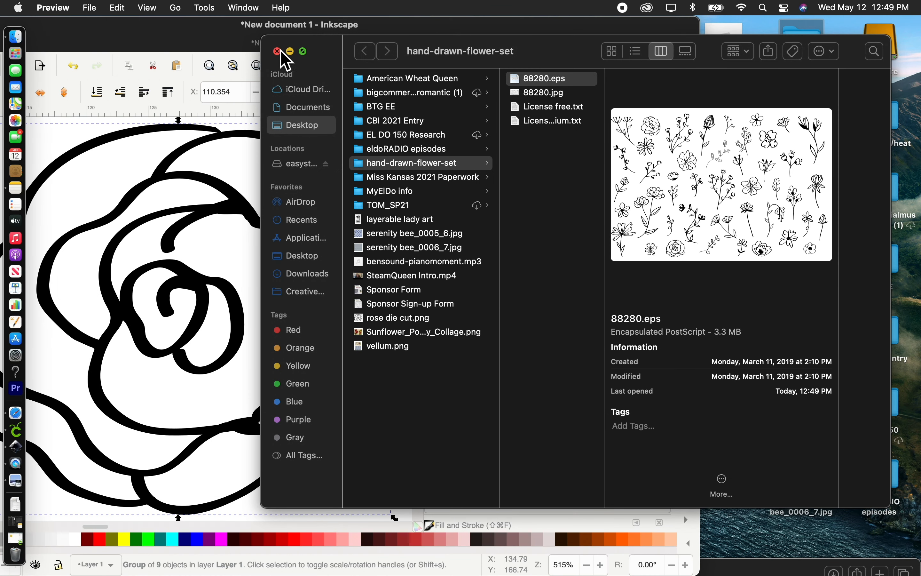
{"action": "left_click", "coordinate": [282, 51]}
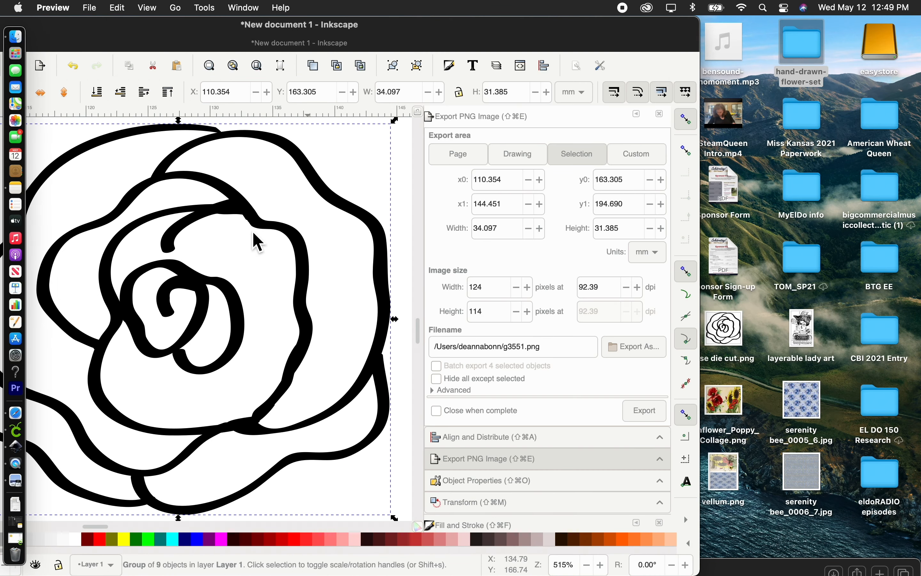